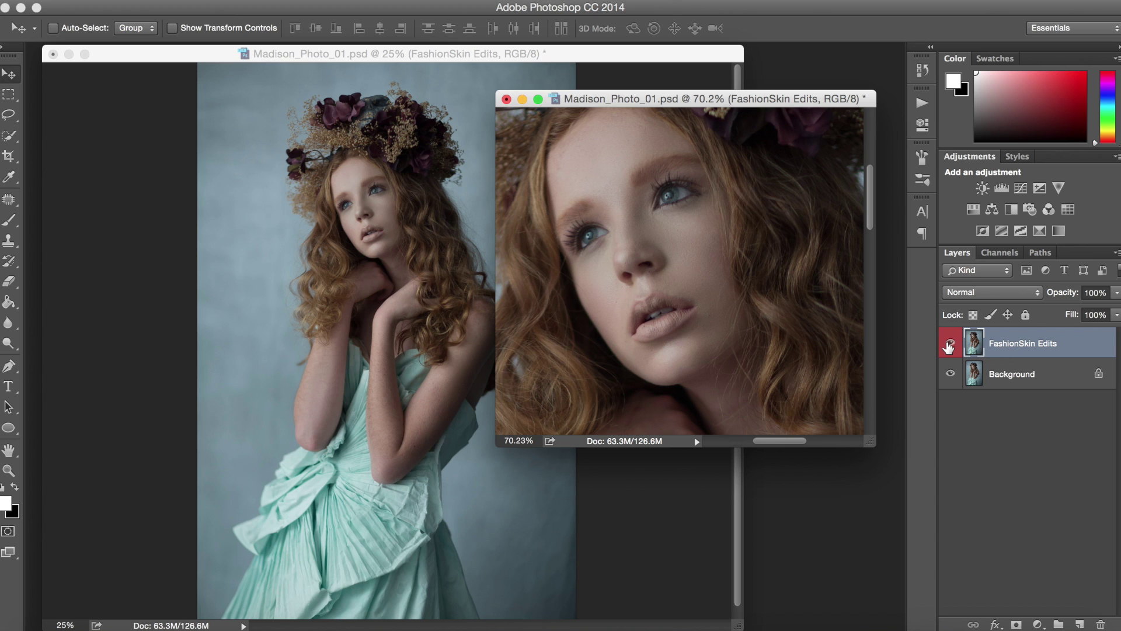
Step: Toggle the FashionSkin Edits layer on and off to compare the skin edits
left_click(950, 345)
left_click(949, 345)
left_click(950, 345)
left_click(949, 345)
left_click(949, 345)
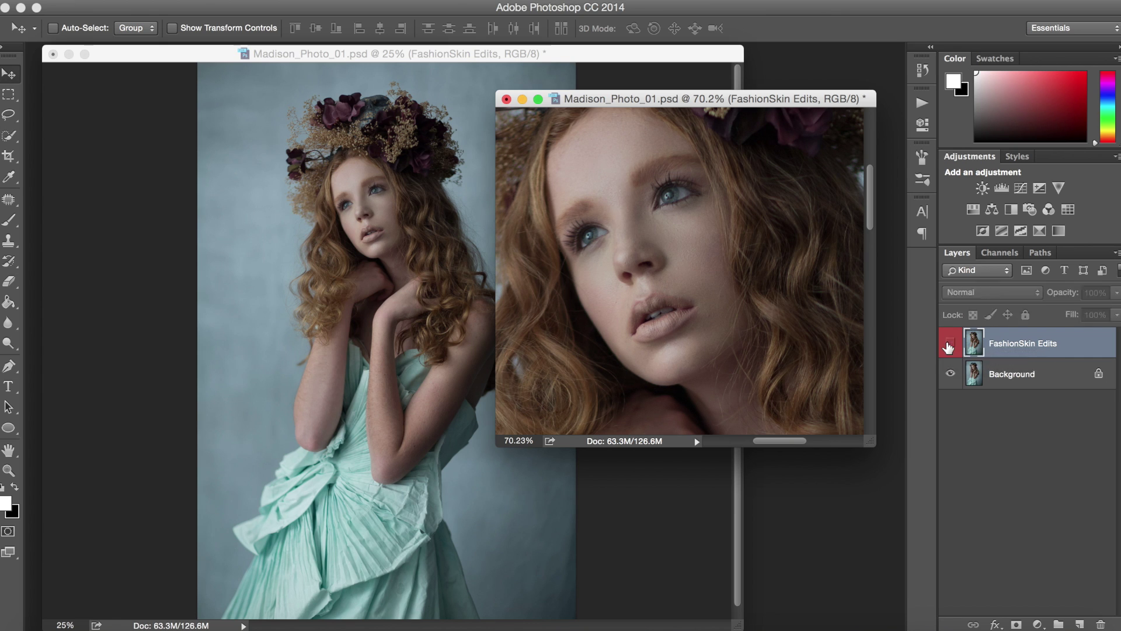
left_click(949, 345)
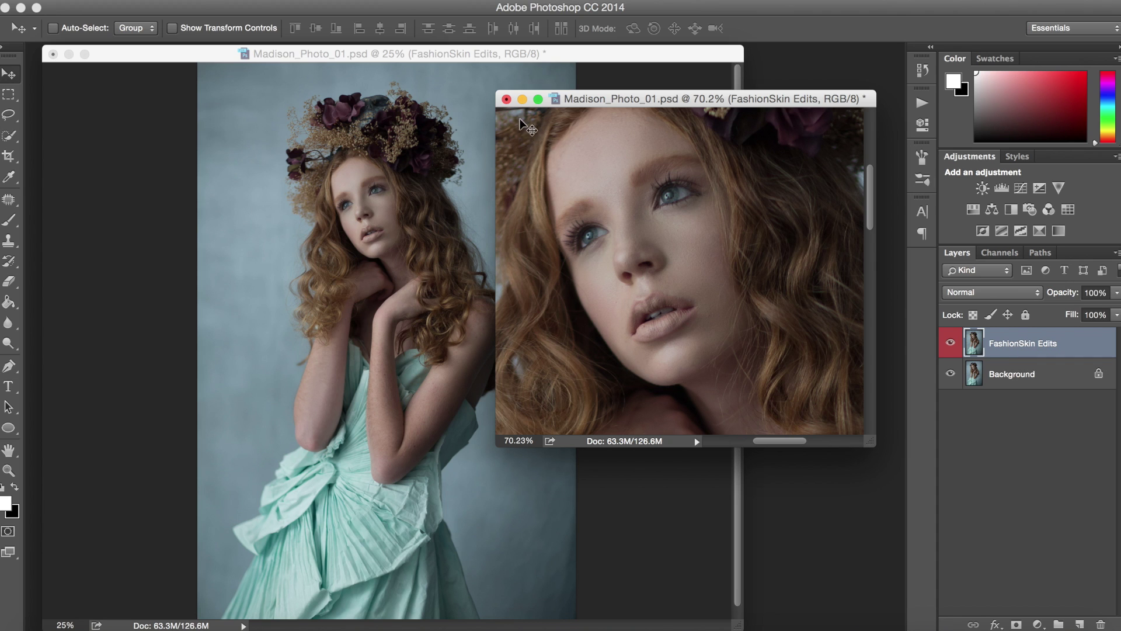
Step: Close the 70.2% second view and run the Madison | 1 - Click action
left_click(506, 99)
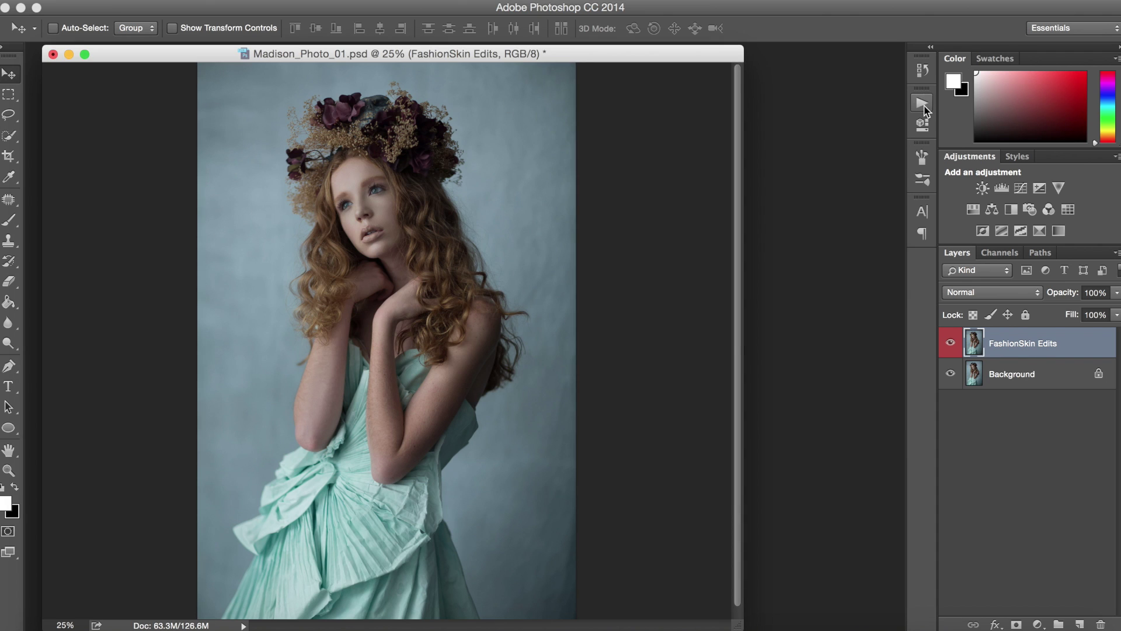
left_click(922, 102)
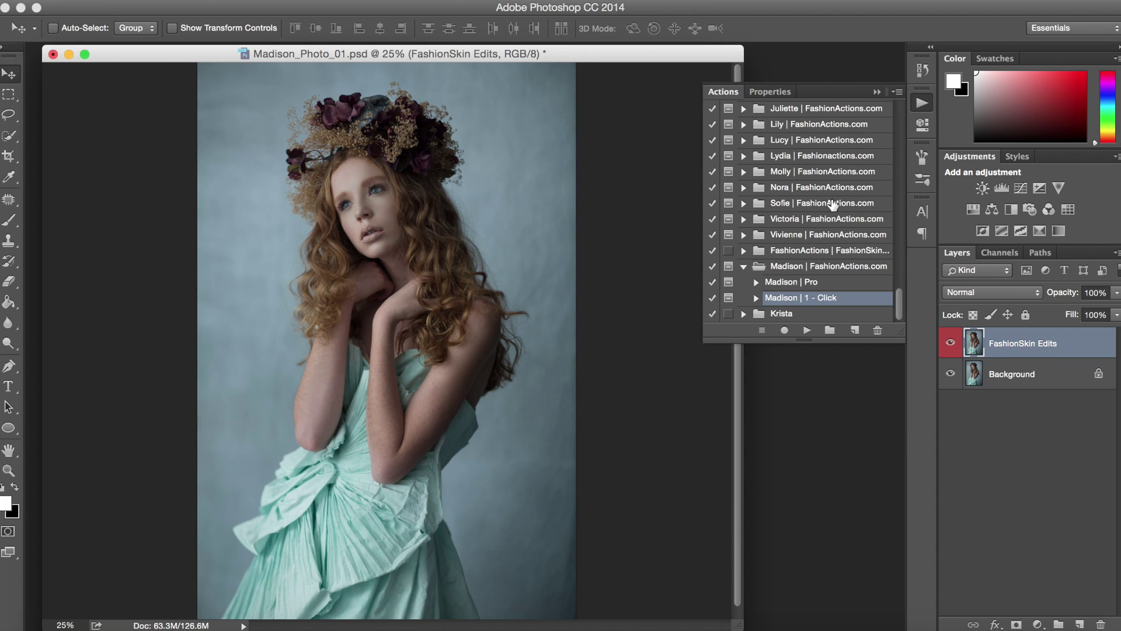
left_click(791, 283)
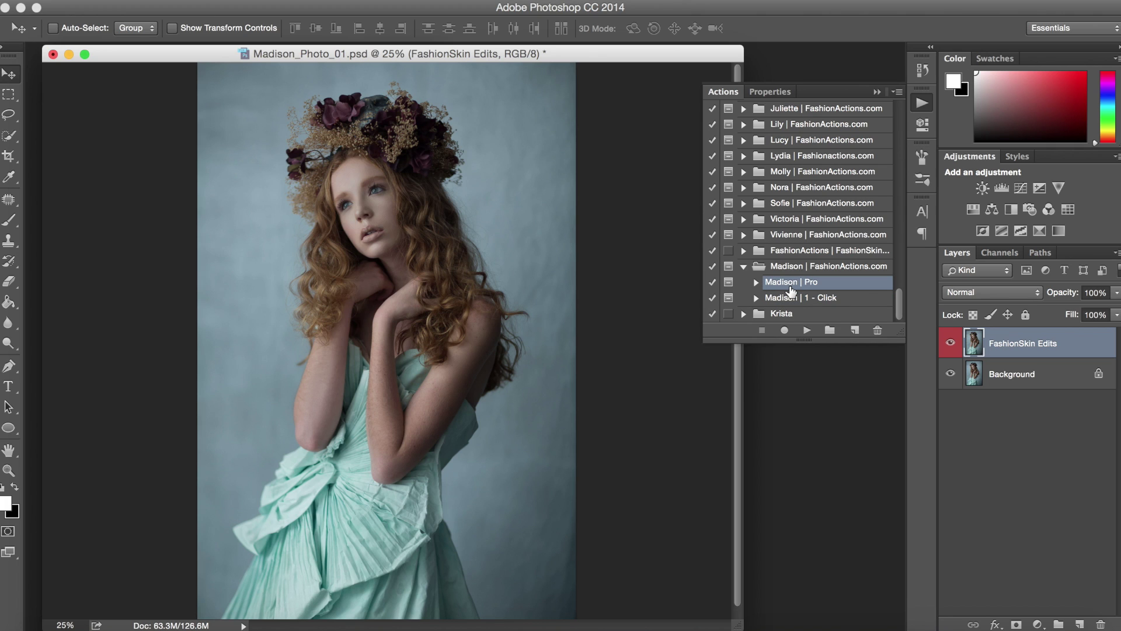
left_click(797, 298)
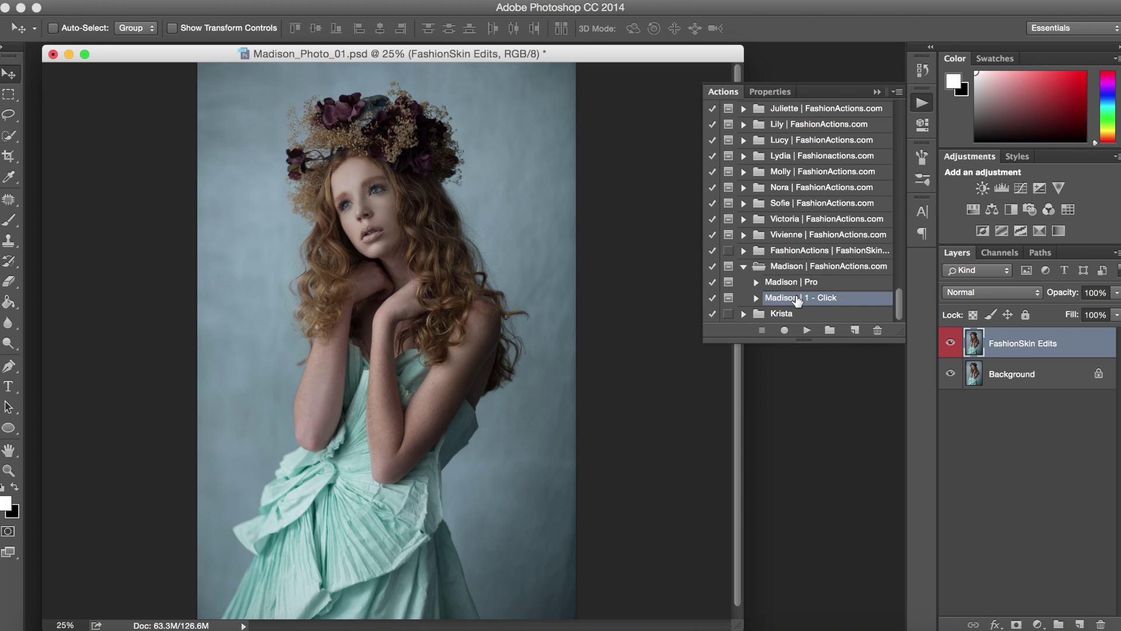
left_click(807, 330)
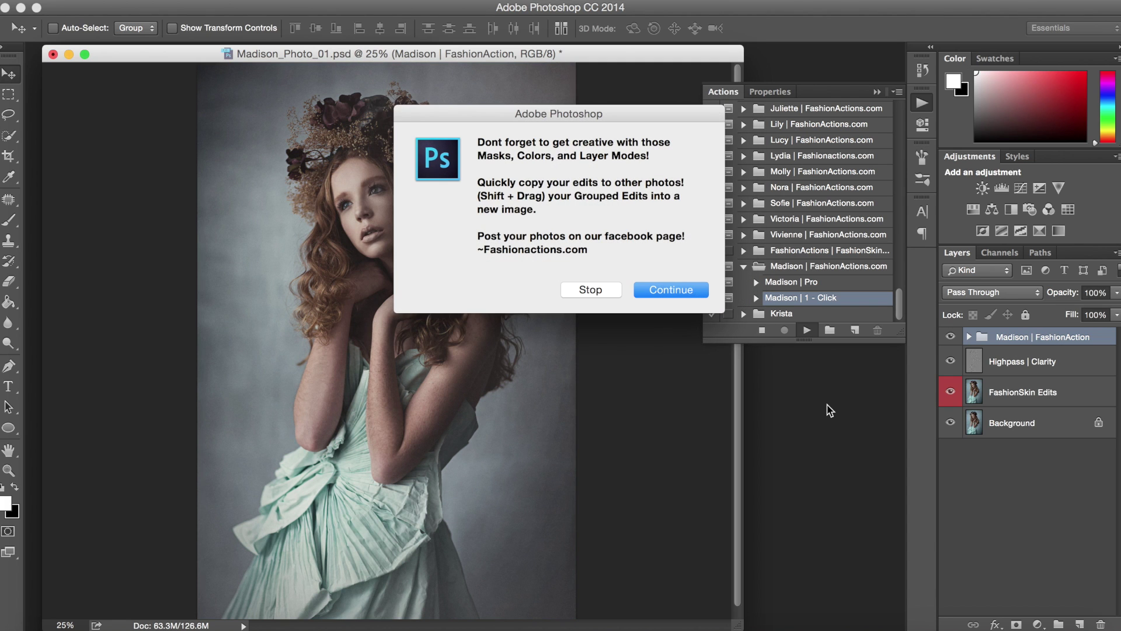
Step: Continue the action and dodge the hair crown on the group's Dodge layer
left_click(672, 290)
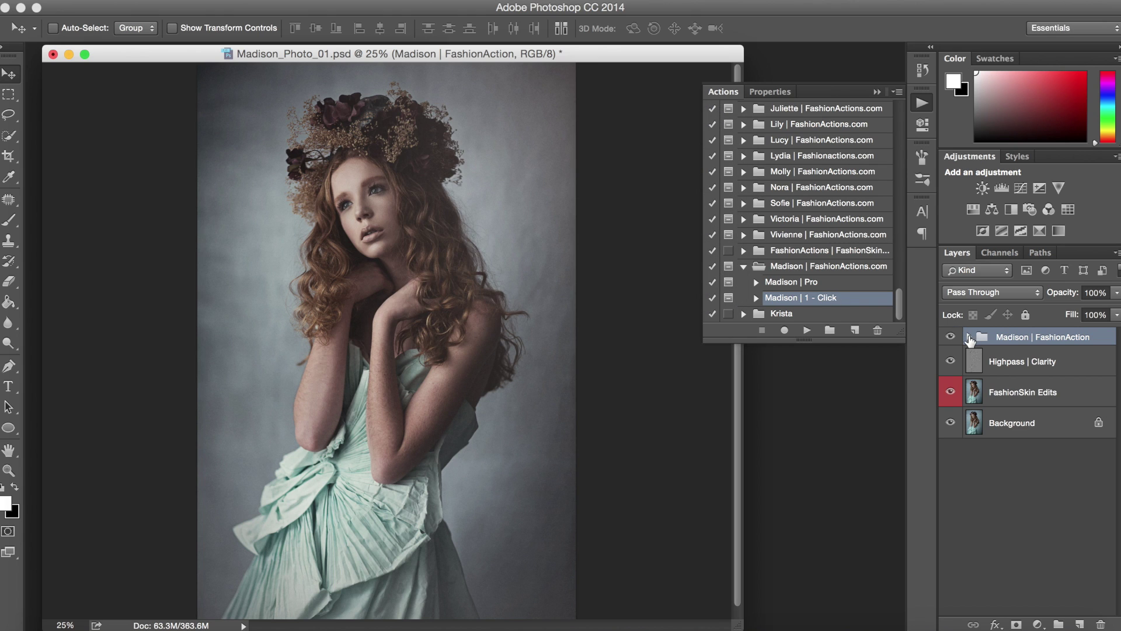
left_click(969, 337)
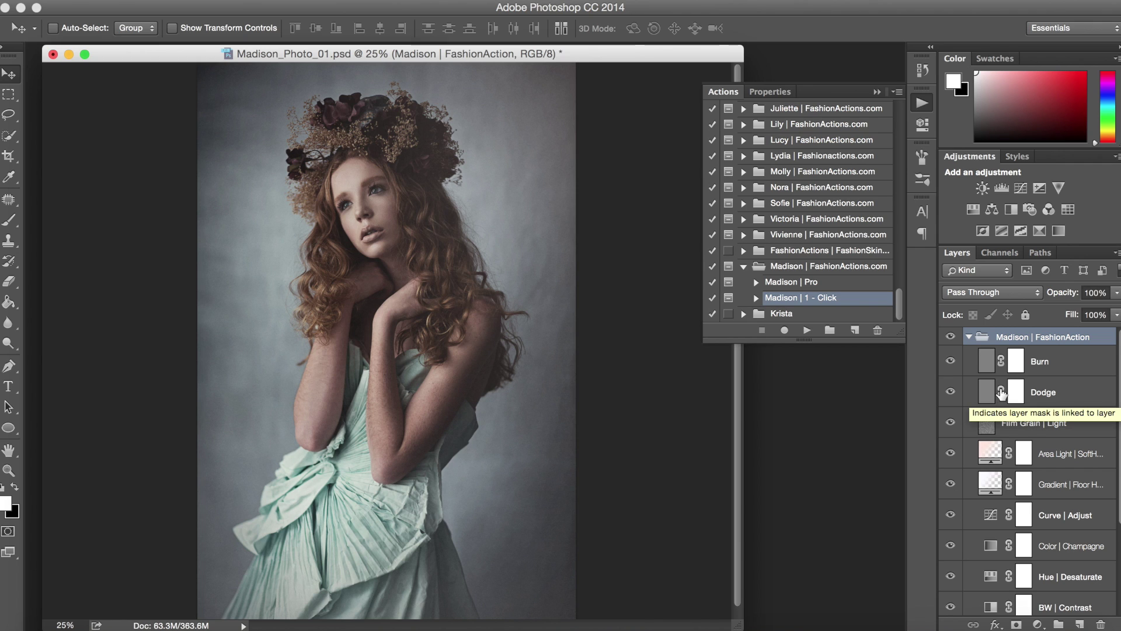
scroll(1001, 394, "down", 1)
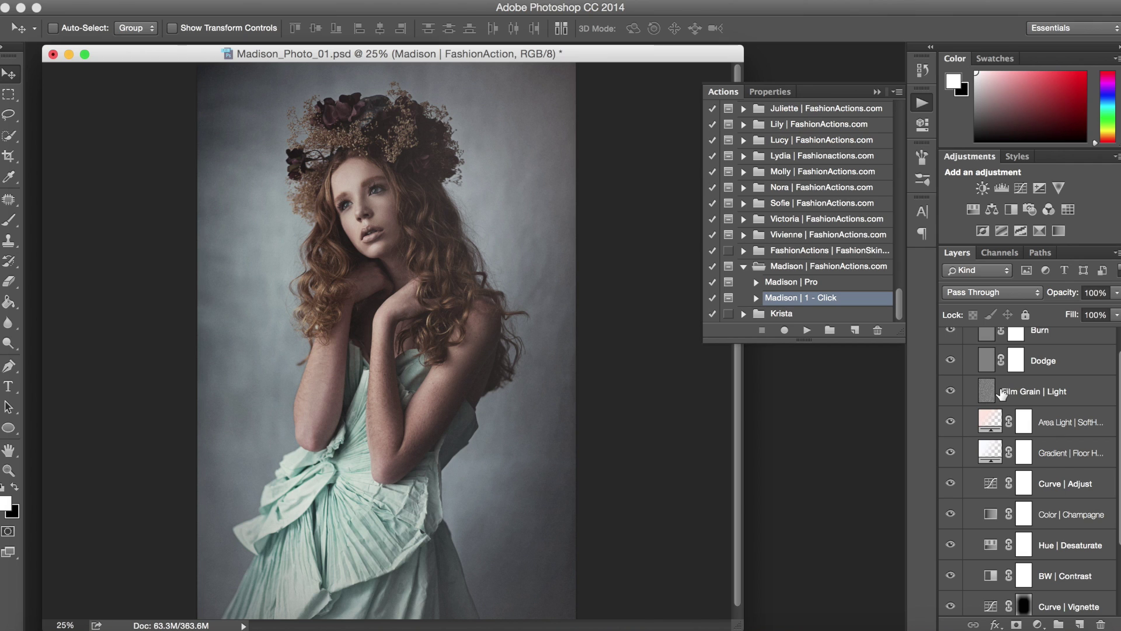
scroll(1000, 394, "up", 1)
scroll(1000, 394, "up", 1)
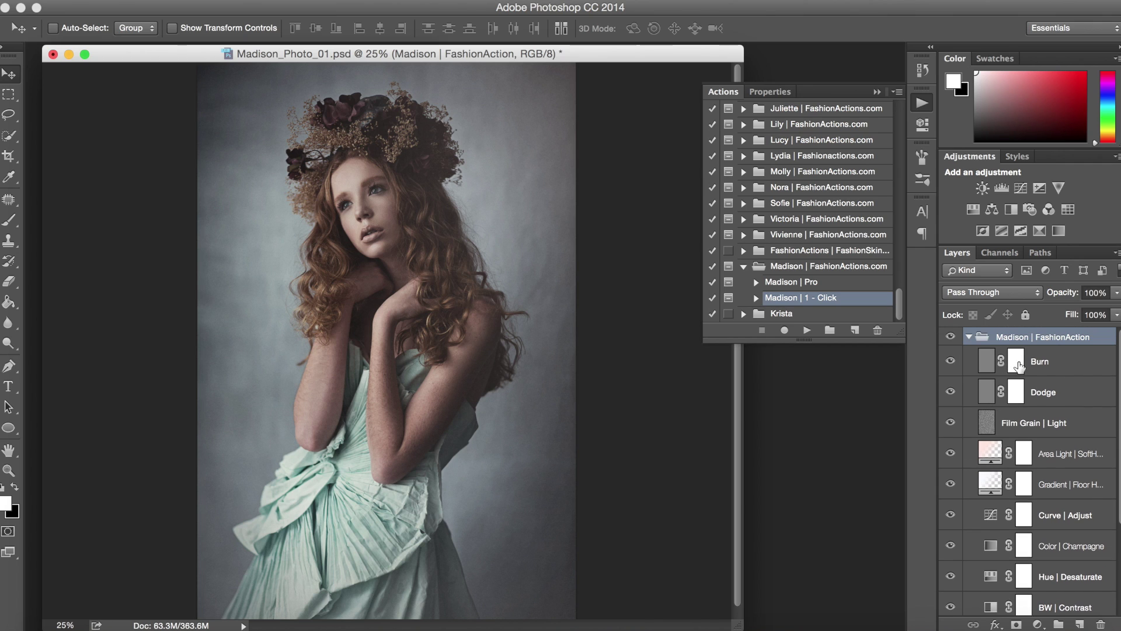
left_click(985, 398)
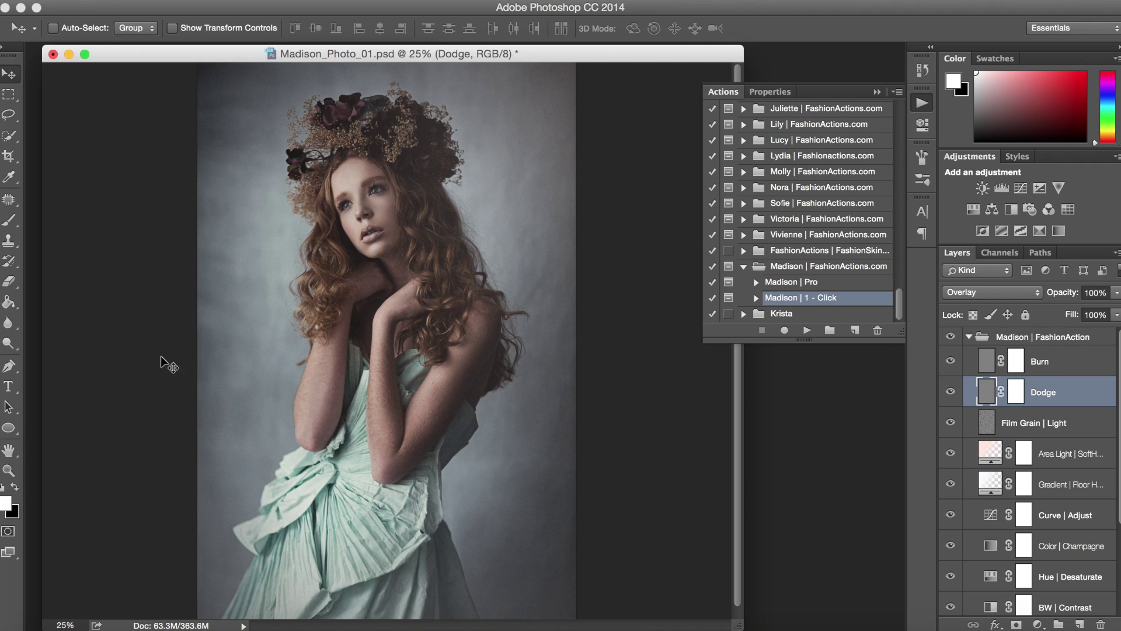
left_click(8, 345)
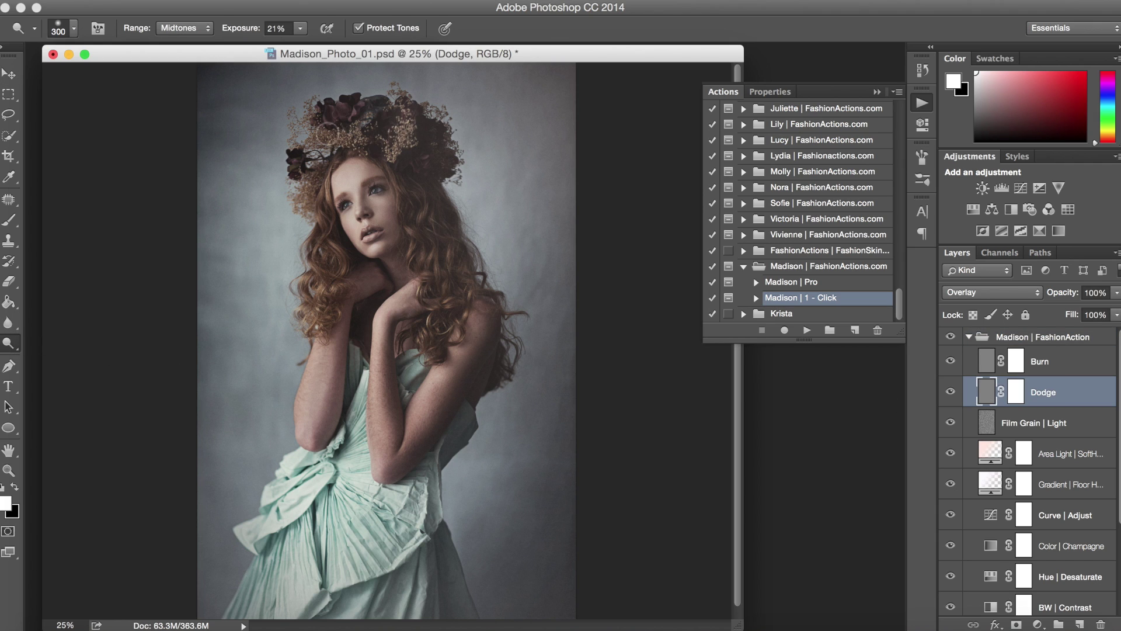
left_click_drag(383, 146, 410, 132)
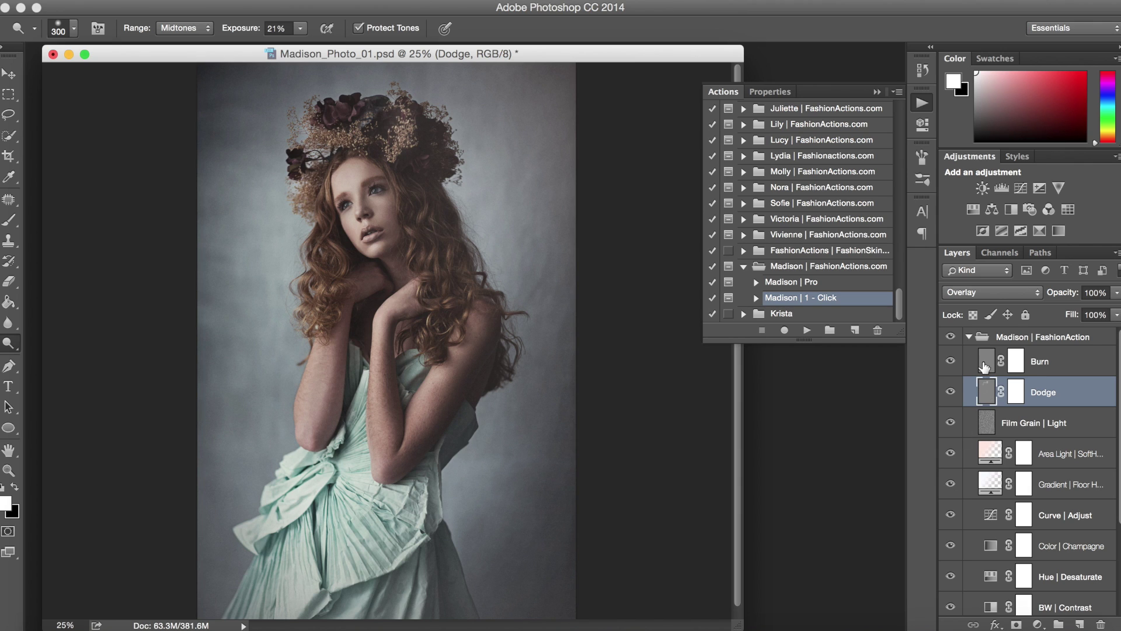
Step: Burn the hair right of the face on the Burn layer, then collapse the group
left_click(984, 367)
left_click_drag(2, 340, 62, 353)
mouse_move(407, 218)
left_mouse_down()
mouse_move(412, 195)
mouse_move(434, 272)
mouse_move(439, 224)
mouse_move(440, 317)
mouse_move(432, 222)
mouse_move(458, 276)
mouse_move(463, 267)
mouse_move(416, 206)
left_mouse_up()
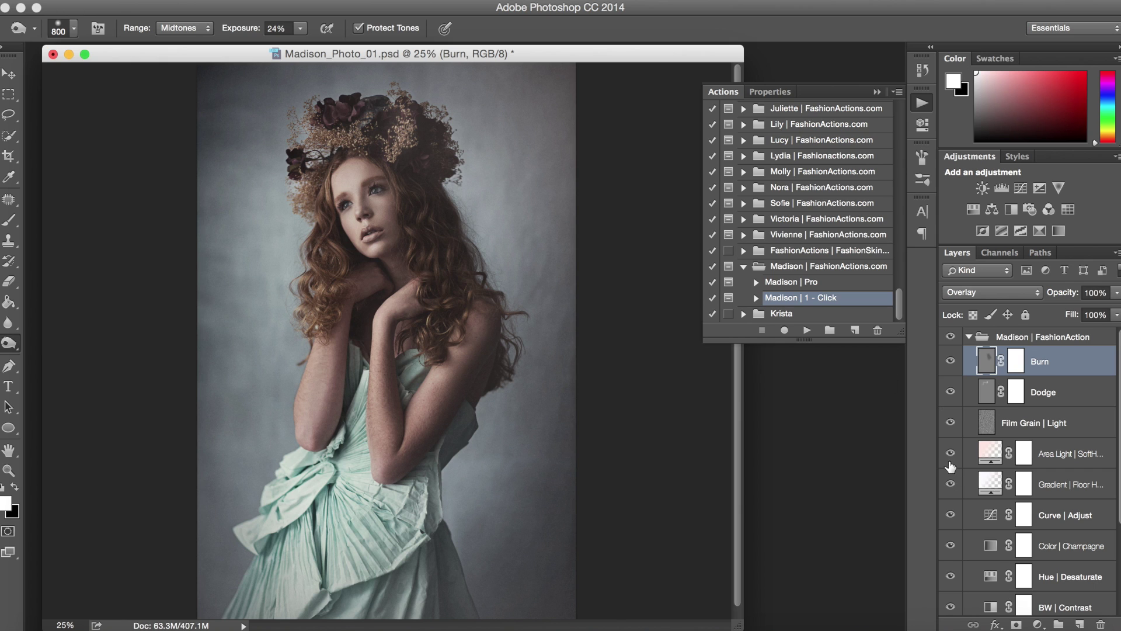
scroll(960, 461, "down", 5)
scroll(961, 461, "up", 5)
left_click(967, 337)
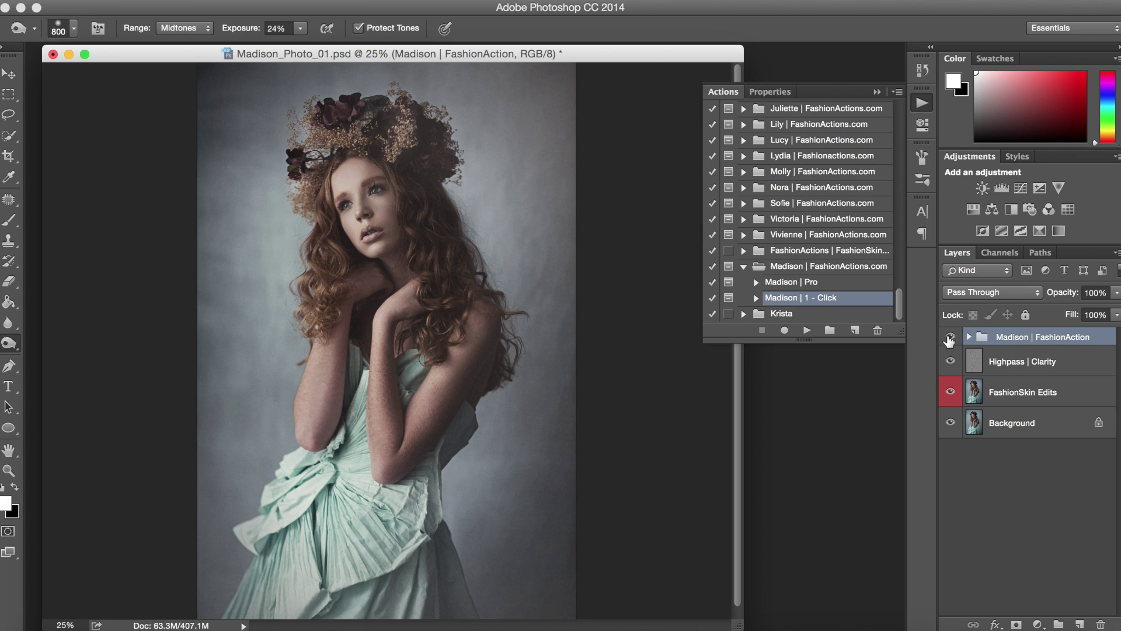
Step: Hide the 1-Click group and run Madison | Pro on the FashionSkin Edits layer
left_click(950, 338)
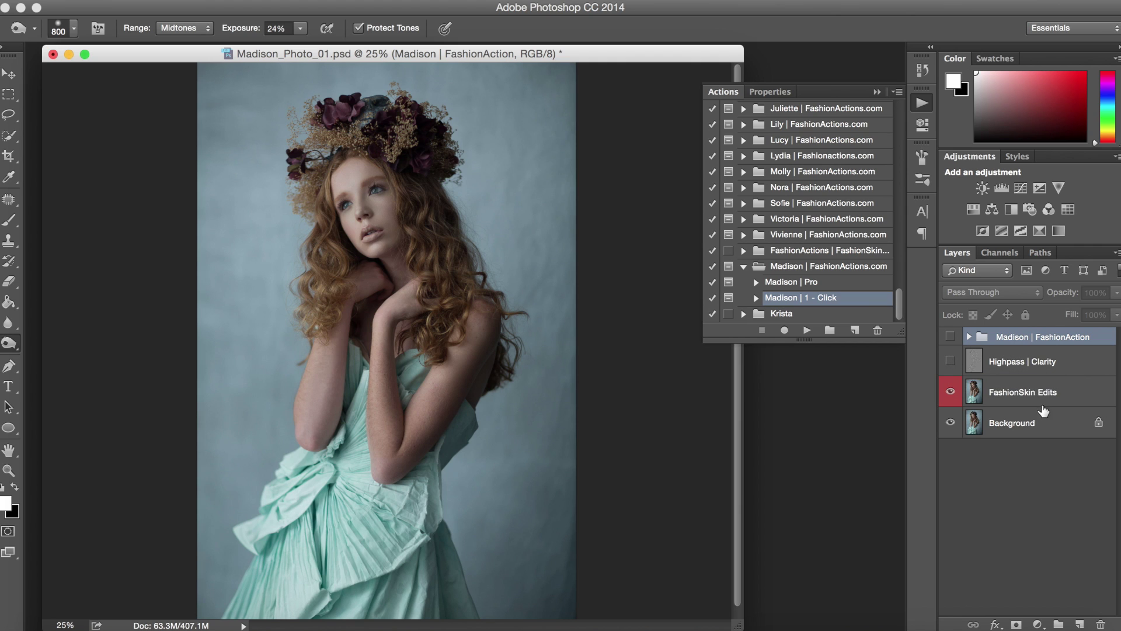
left_click(1041, 402)
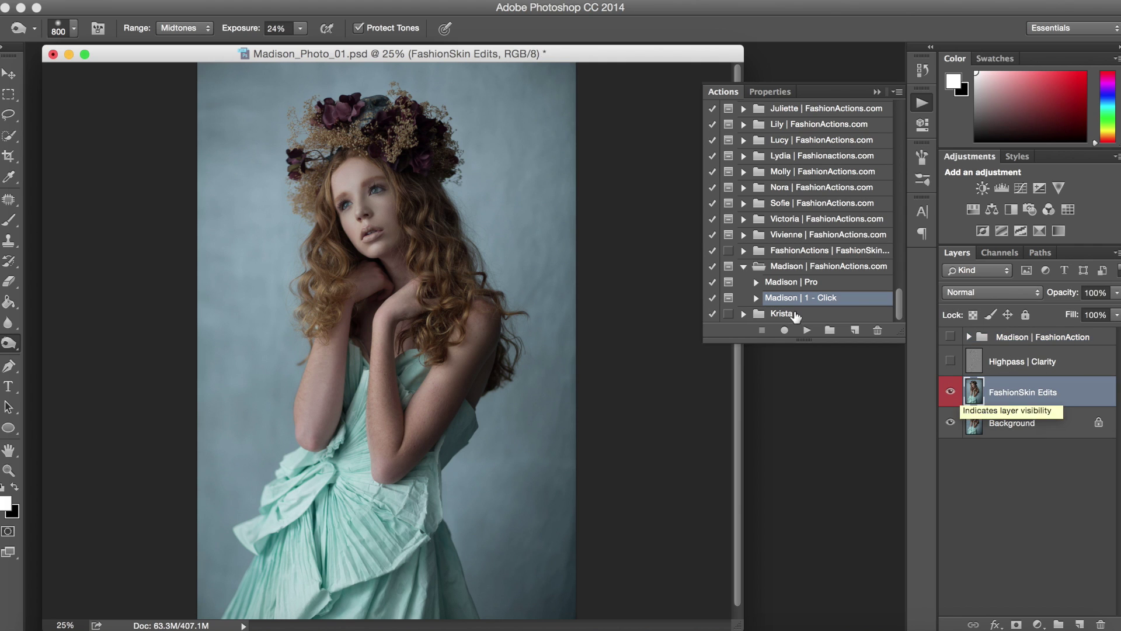
left_click(781, 283)
left_click(804, 331)
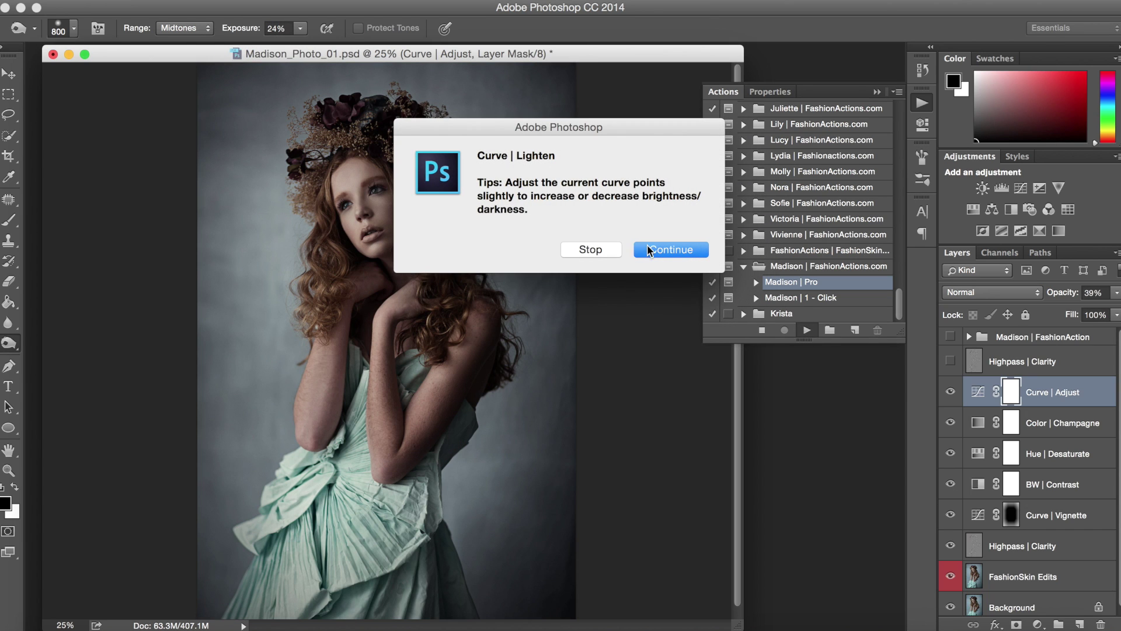
left_click(648, 250)
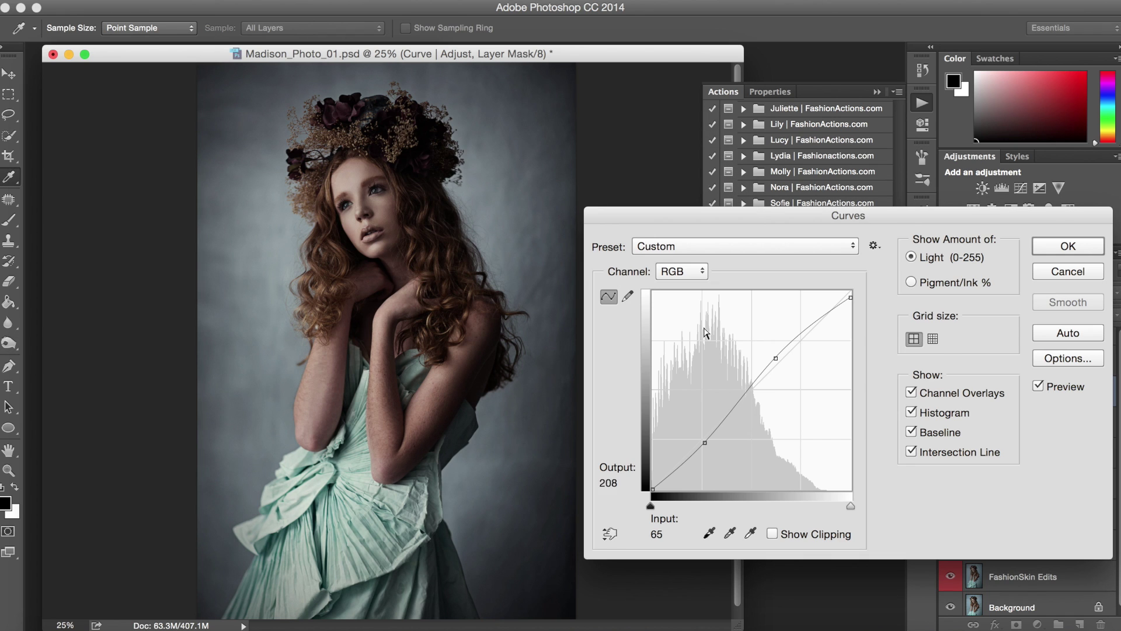
Step: Shape a brightening curve with lifted black point in Curve | Adjust and accept it
left_click_drag(776, 358, 781, 340)
left_click_drag(704, 445, 721, 410)
left_click(724, 413)
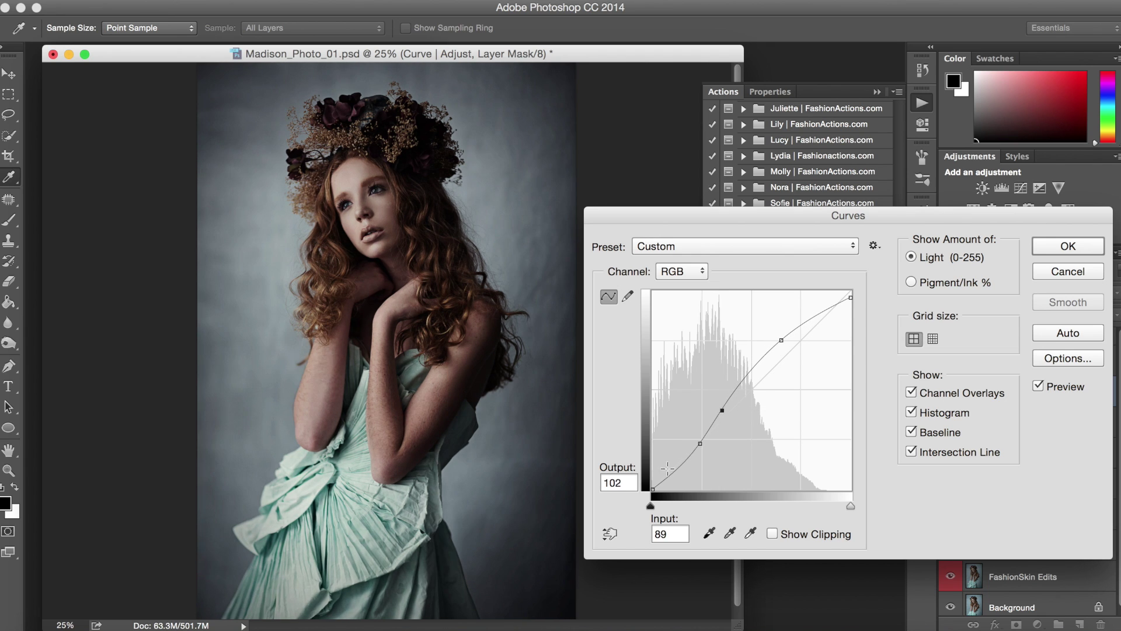
left_click(652, 487)
left_click_drag(652, 487, 652, 472)
left_click(1055, 244)
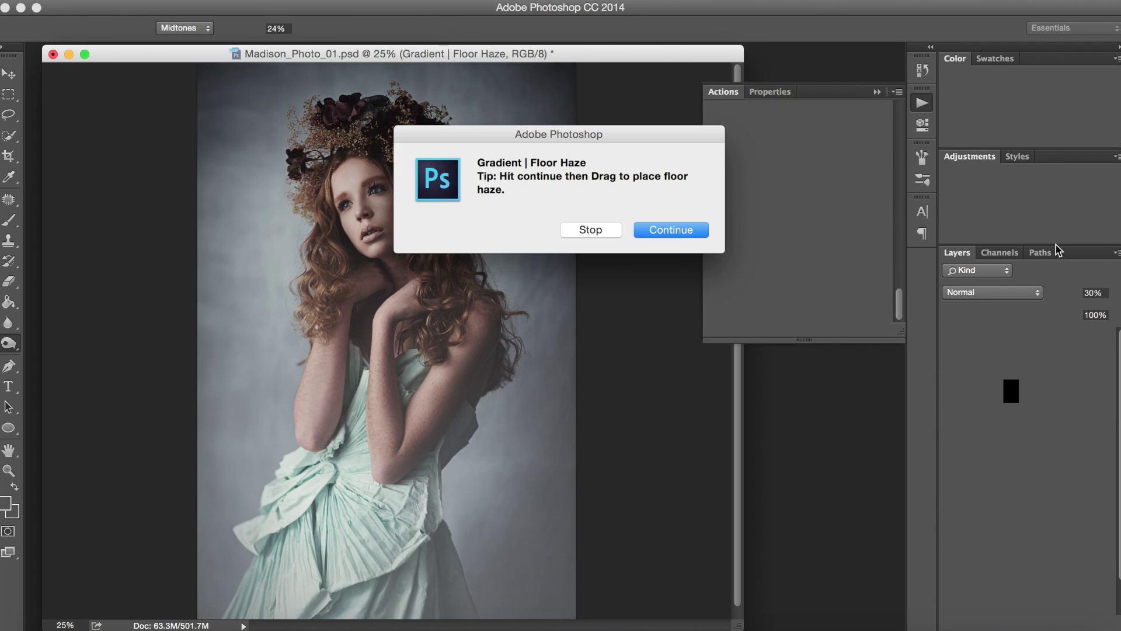
Step: Position the Floor Haze gradient over the lower part of the image and accept it
left_click(674, 230)
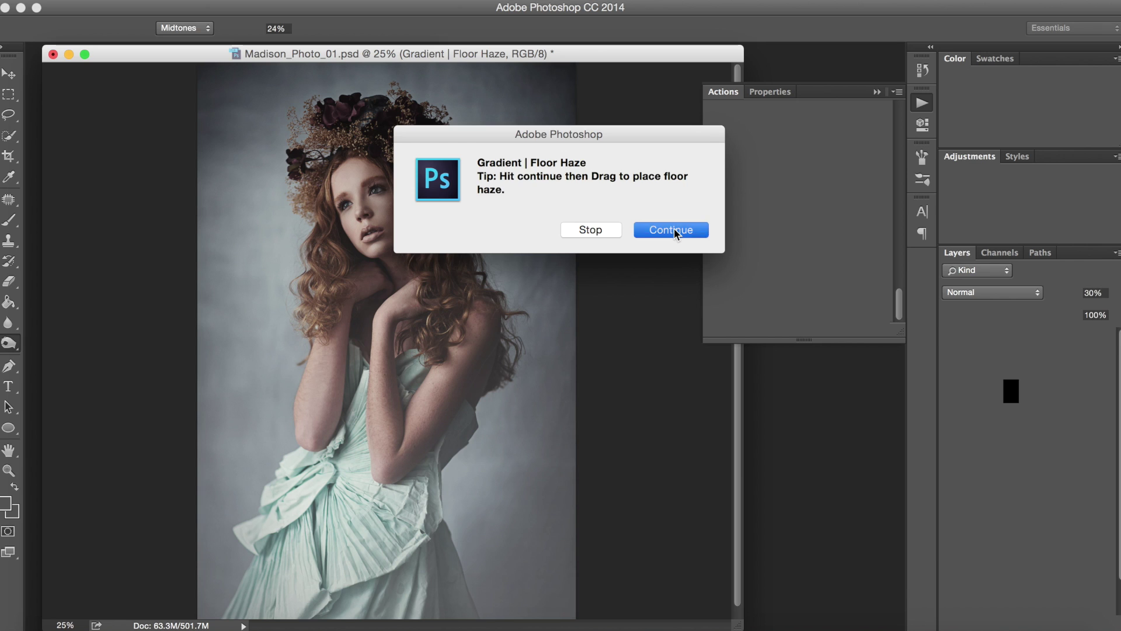
left_click_drag(426, 468, 435, 432)
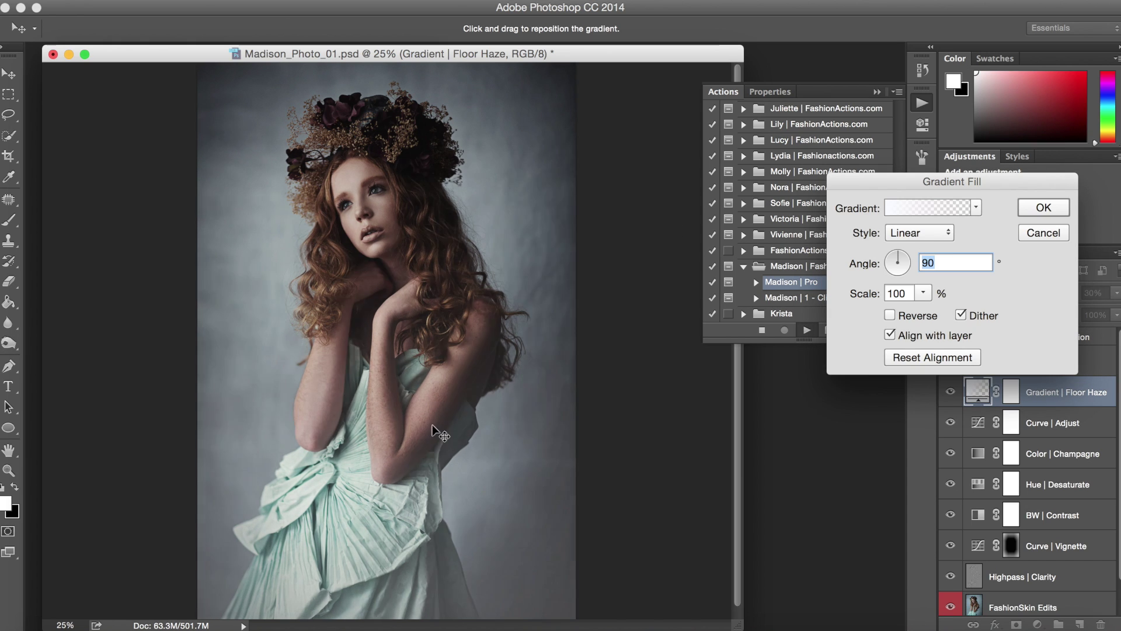
mouse_move(432, 337)
left_mouse_down()
mouse_move(441, 204)
mouse_move(440, 326)
left_mouse_up()
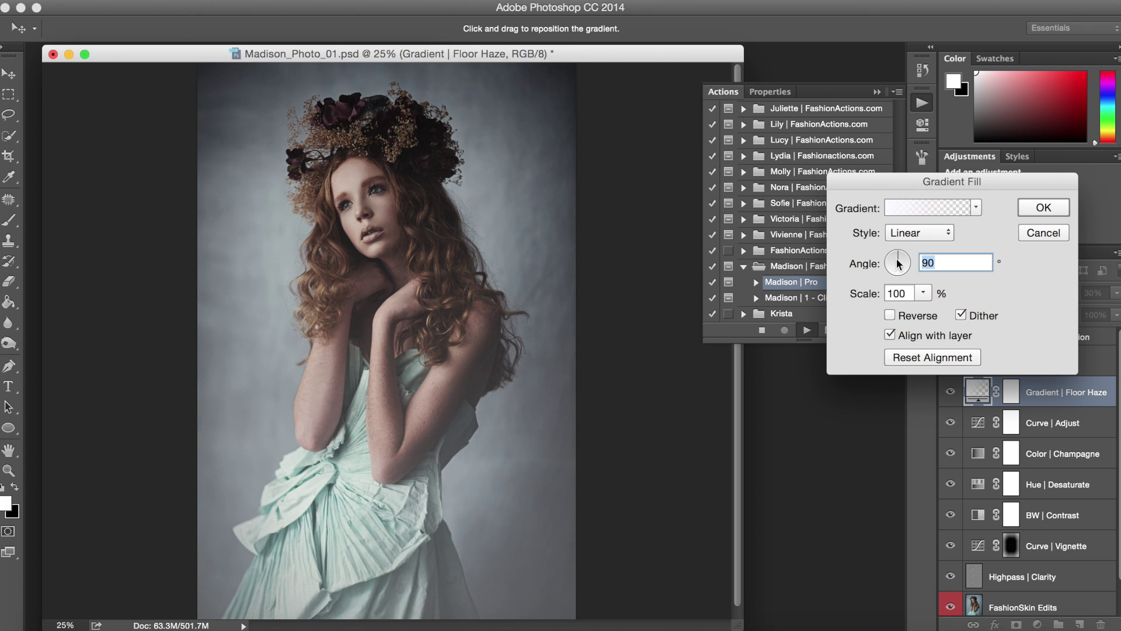
left_click(1054, 206)
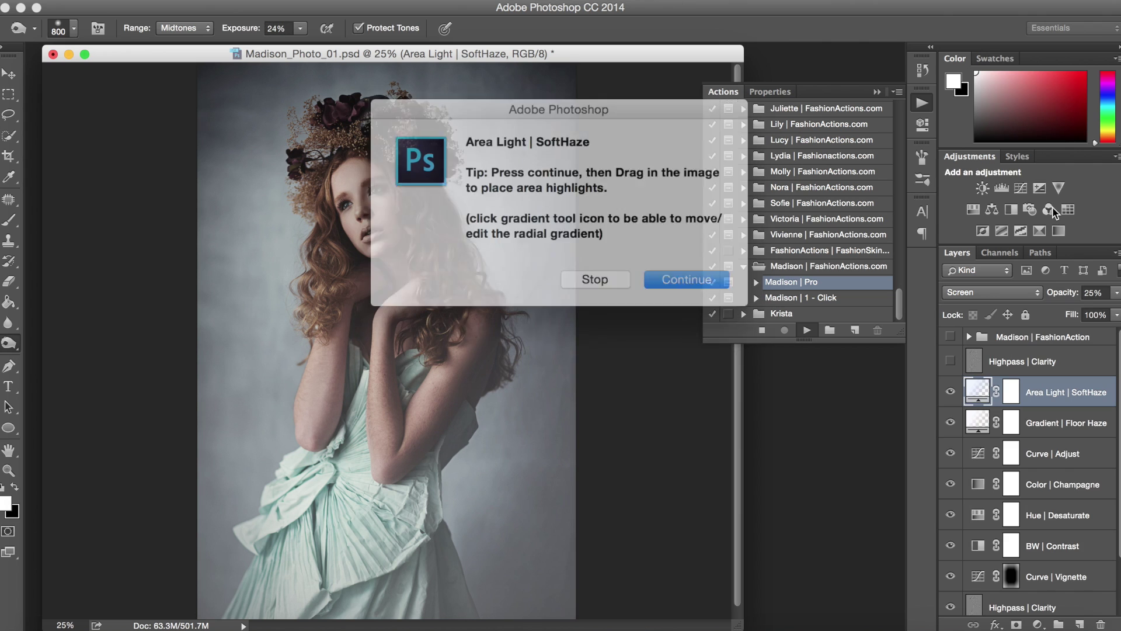
Step: Place the radial Area Light glow on the upper portrait and accept it
left_click(678, 269)
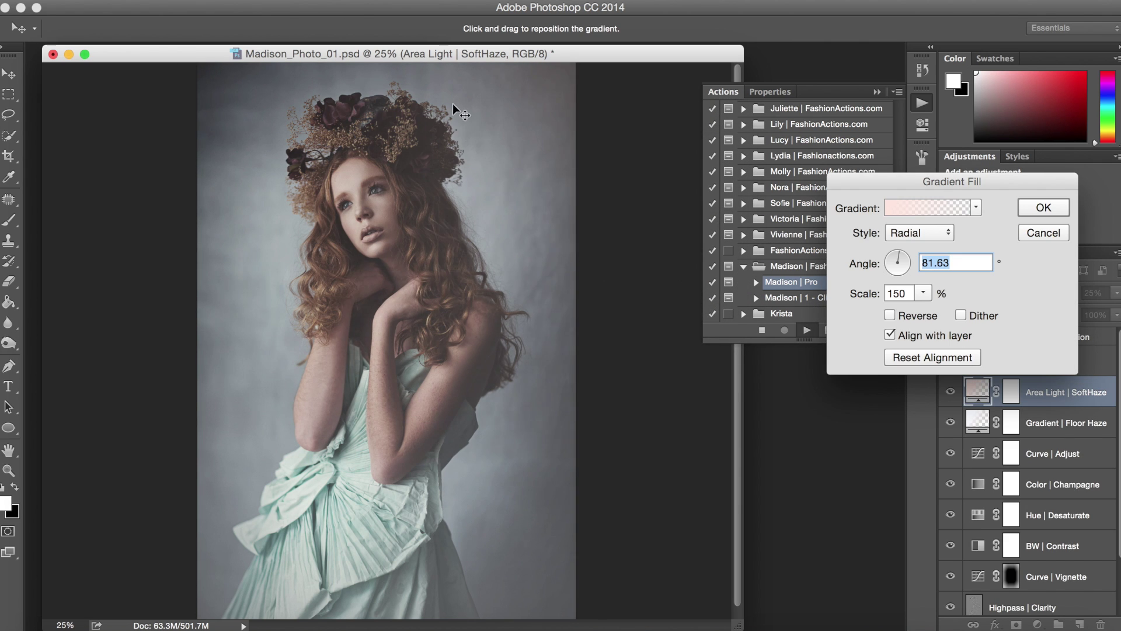
left_click_drag(467, 92, 423, 152)
left_click(1046, 208)
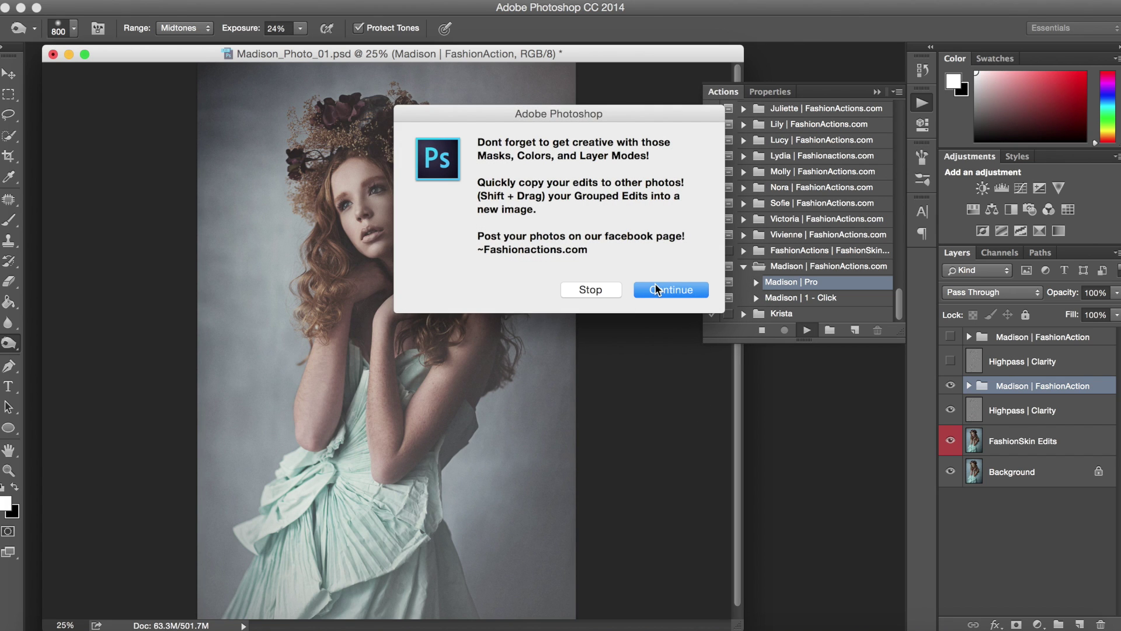
Step: Finish the action, compare the Area Light layer on/off, and target its mask with the Brush
left_click(656, 289)
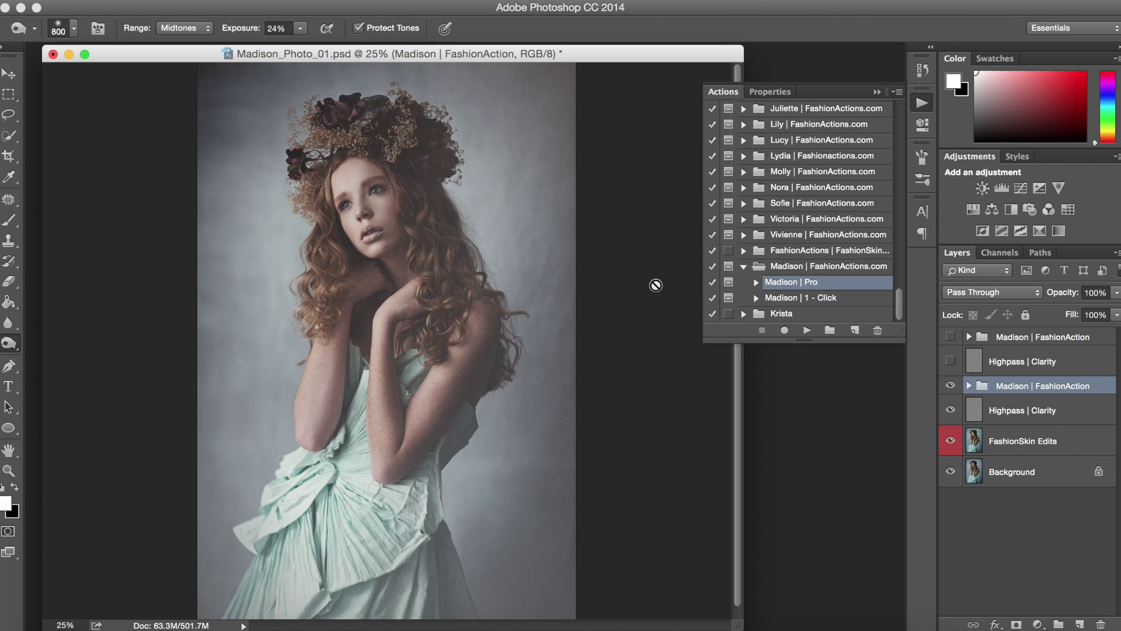
left_click(968, 386)
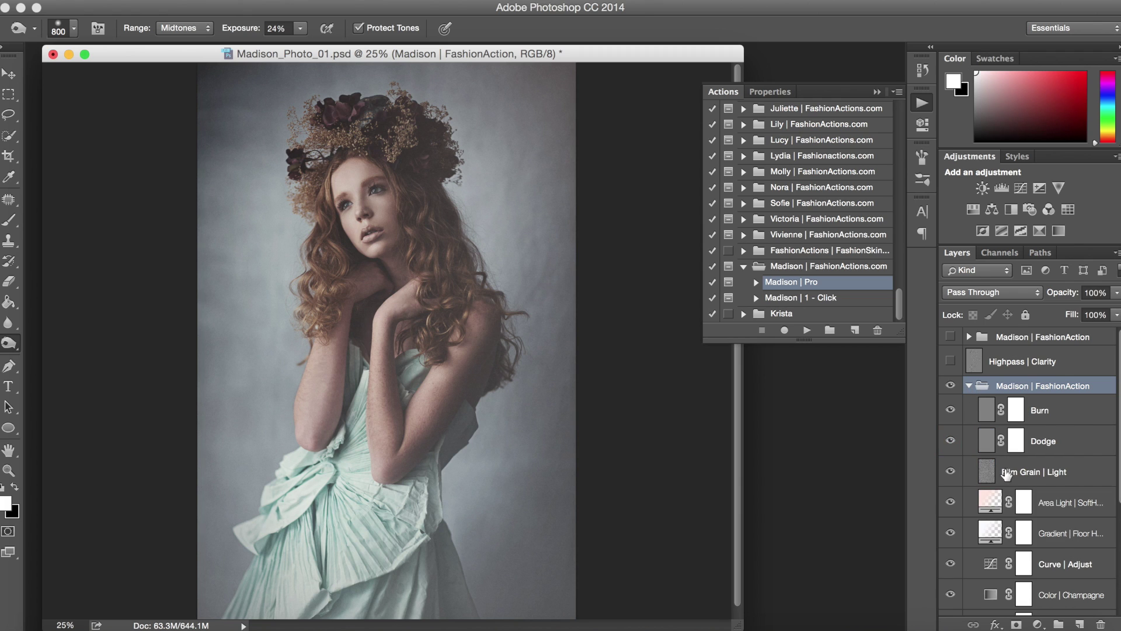
scroll(962, 493, "down", 1)
left_click(951, 488)
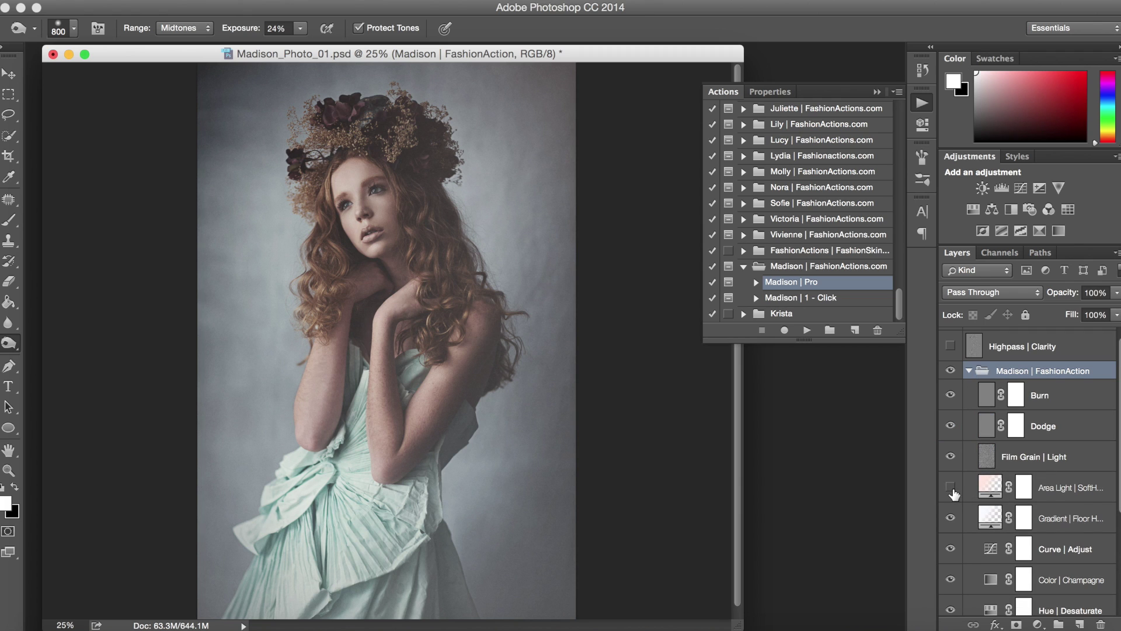
left_click(952, 489)
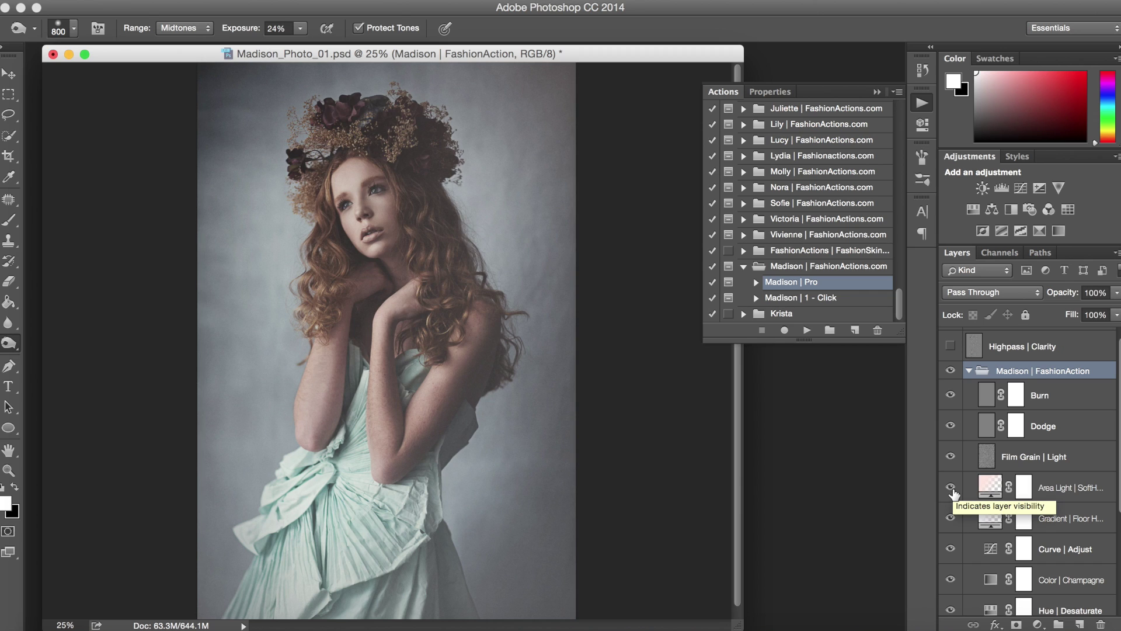
left_click(1024, 492)
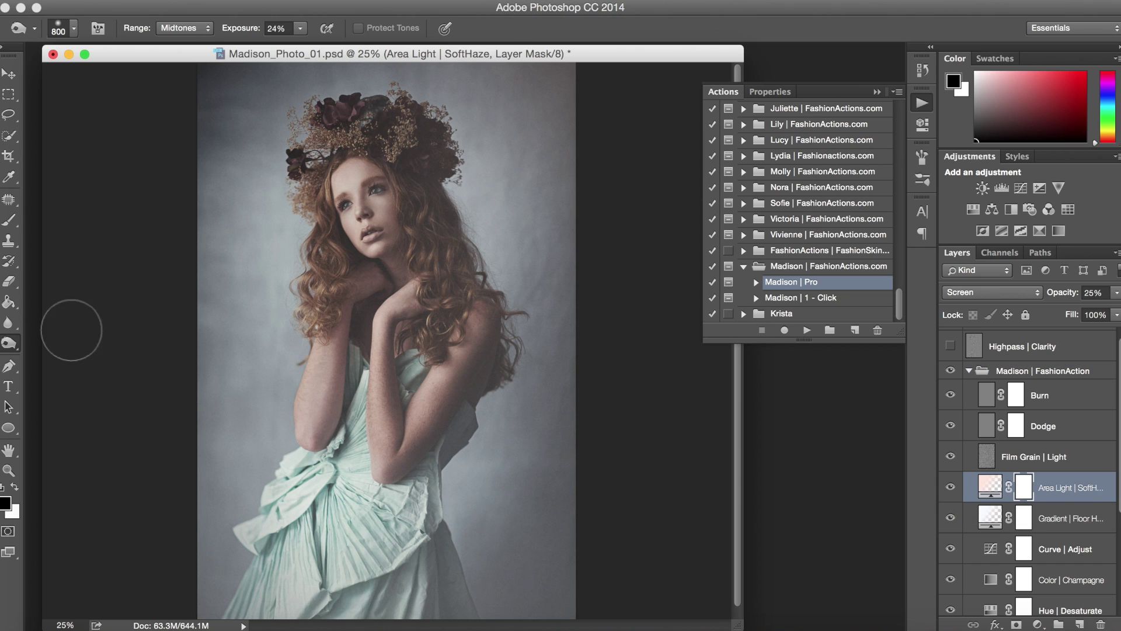
left_click(8, 220)
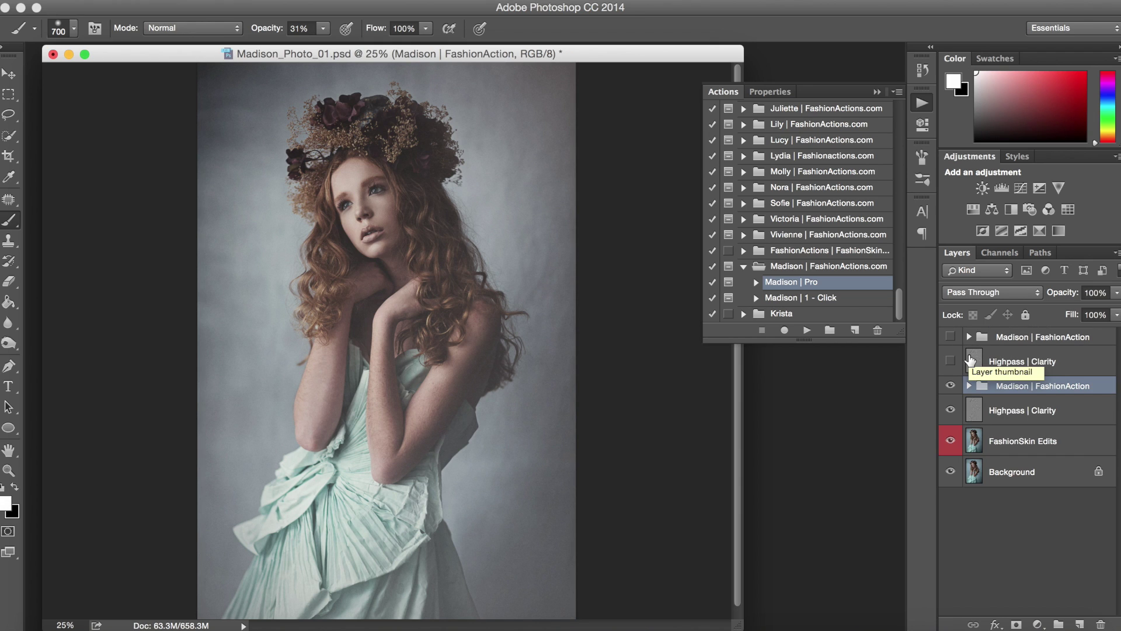
Step: Hide the lower Madison group and Highpass | Clarity layer, showing and selecting the top group
left_click(950, 386)
left_click(951, 410)
left_click(950, 336)
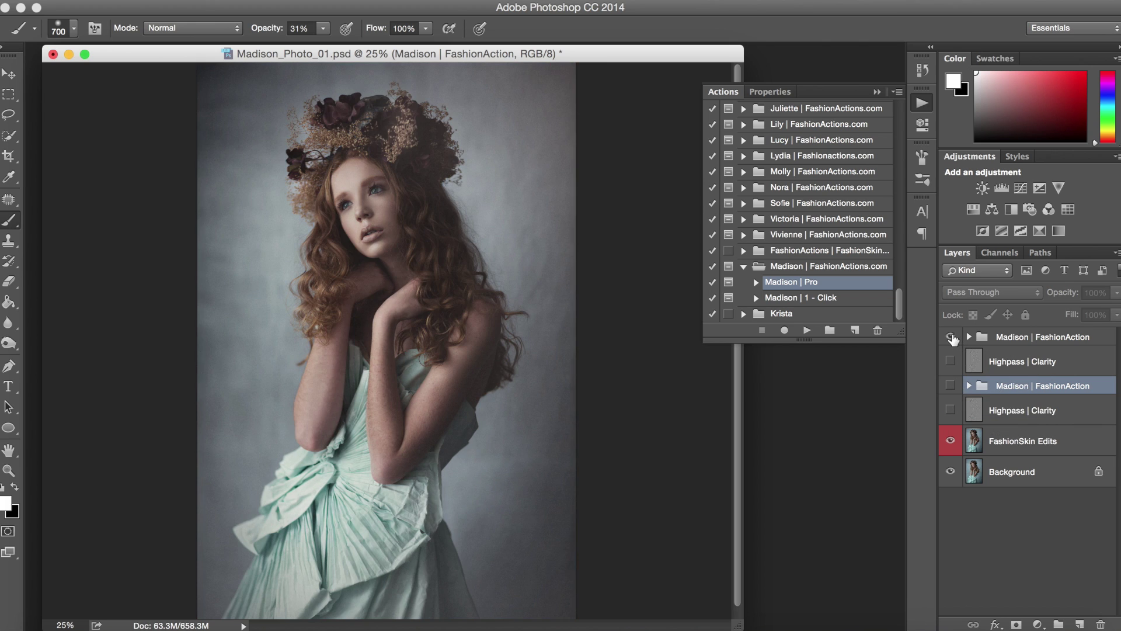
left_click(1004, 337)
left_click(923, 105)
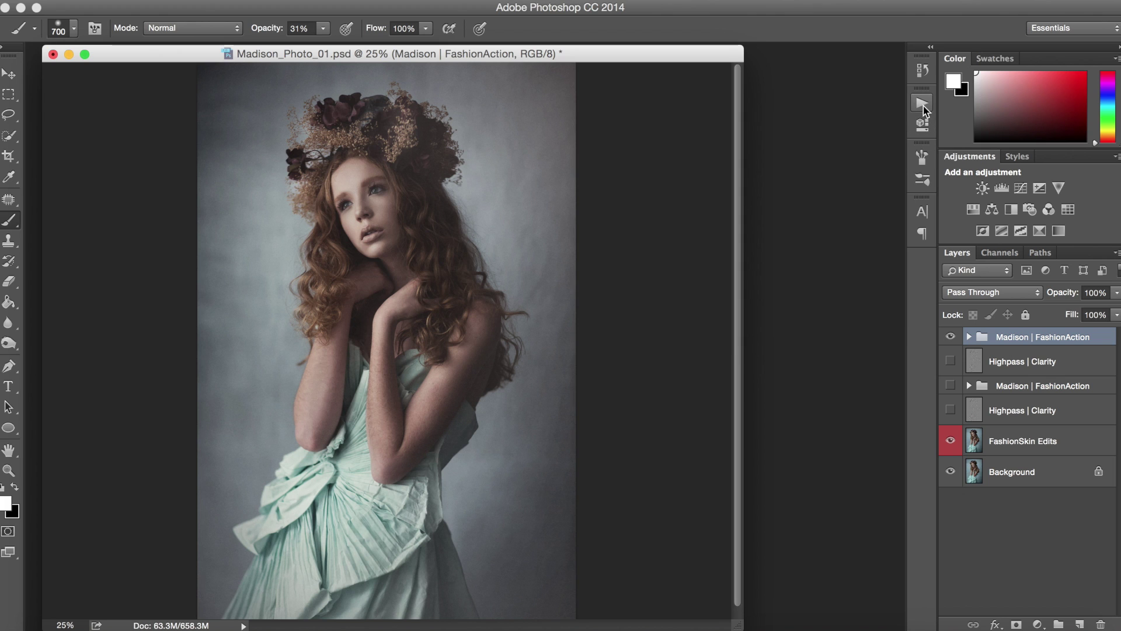
Step: Dismiss the brush alert and narrow the portrait window beside Em_01_Original.jpg
left_click(718, 261)
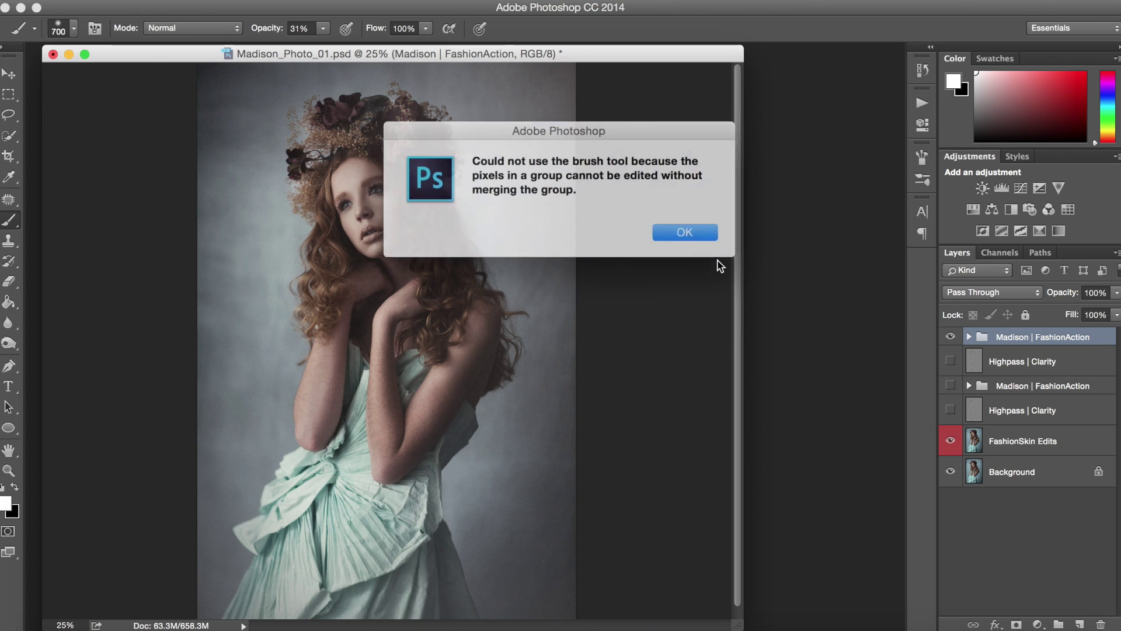
left_click(703, 231)
left_click_drag(747, 193, 430, 202)
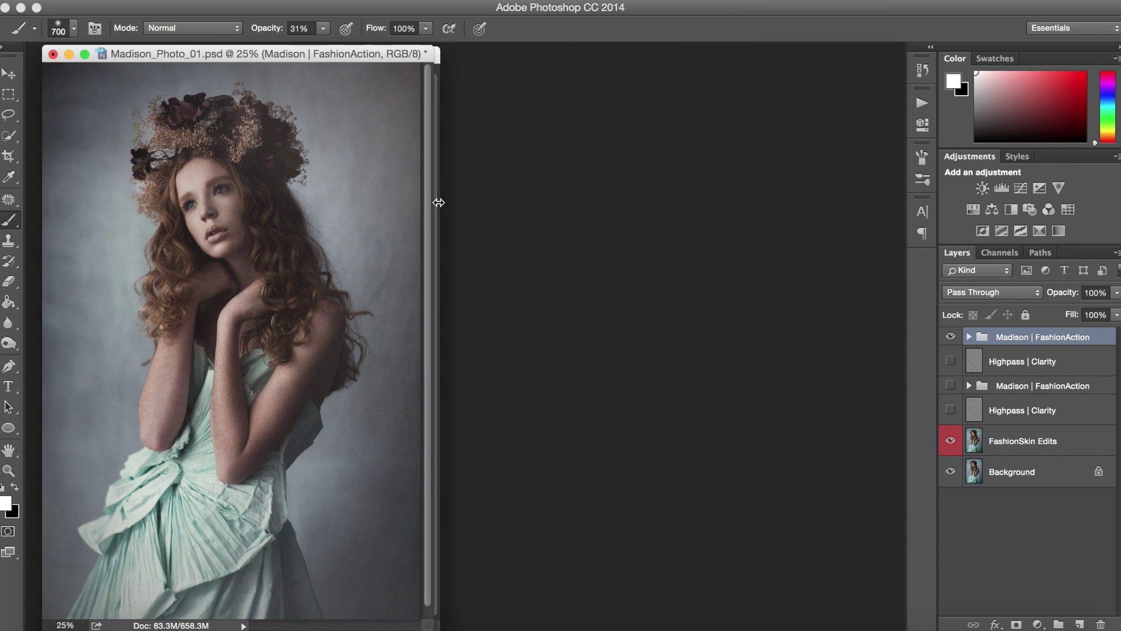
left_click_drag(326, 50, 737, 61)
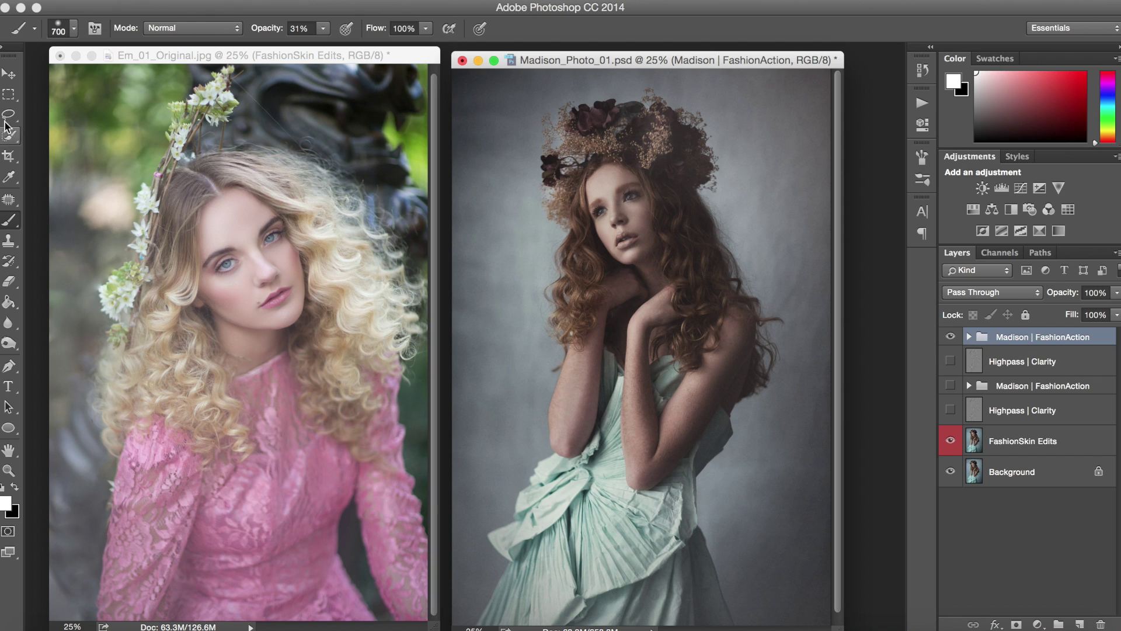
Step: Drag the Madison | FashionAction group with the Move tool onto Em_01_Original.jpg
key("v")
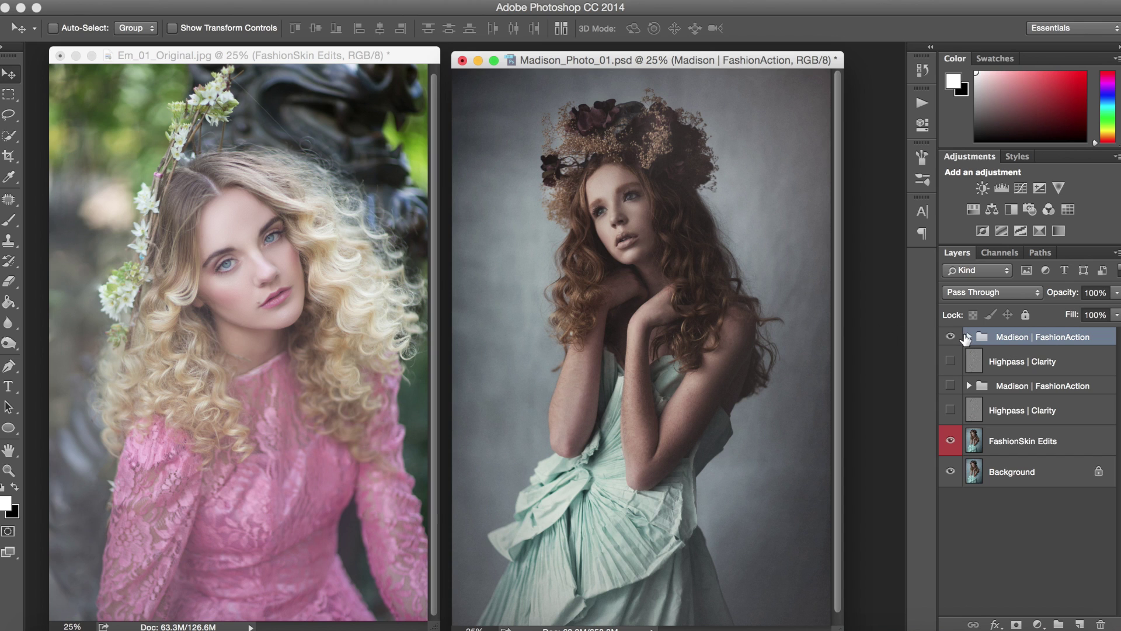
left_click_drag(994, 339, 268, 300)
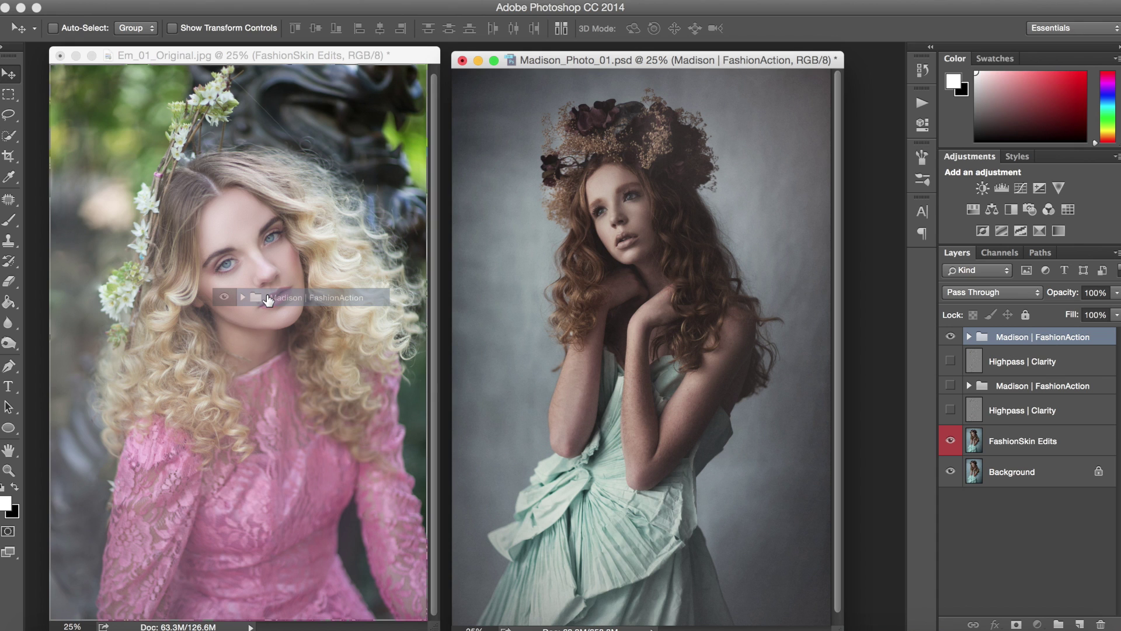
left_click_drag(268, 300, 266, 298)
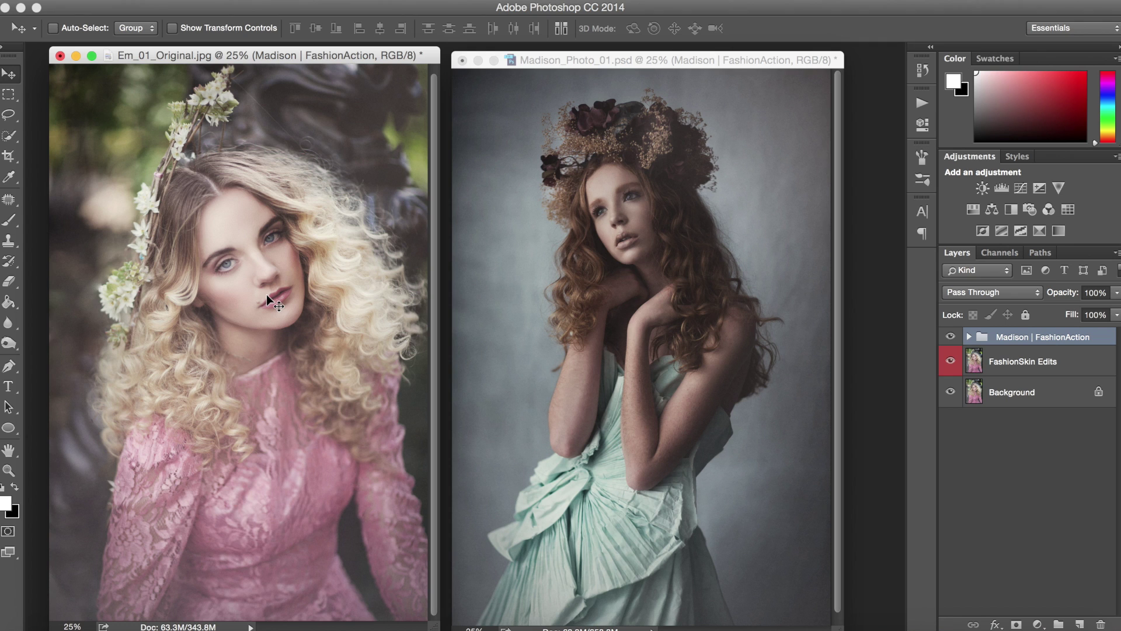
Step: Reshape the copied Curve | Adjust into an S-curve: deeper shadows, brighter highlights, adjusted midtones
left_click(968, 337)
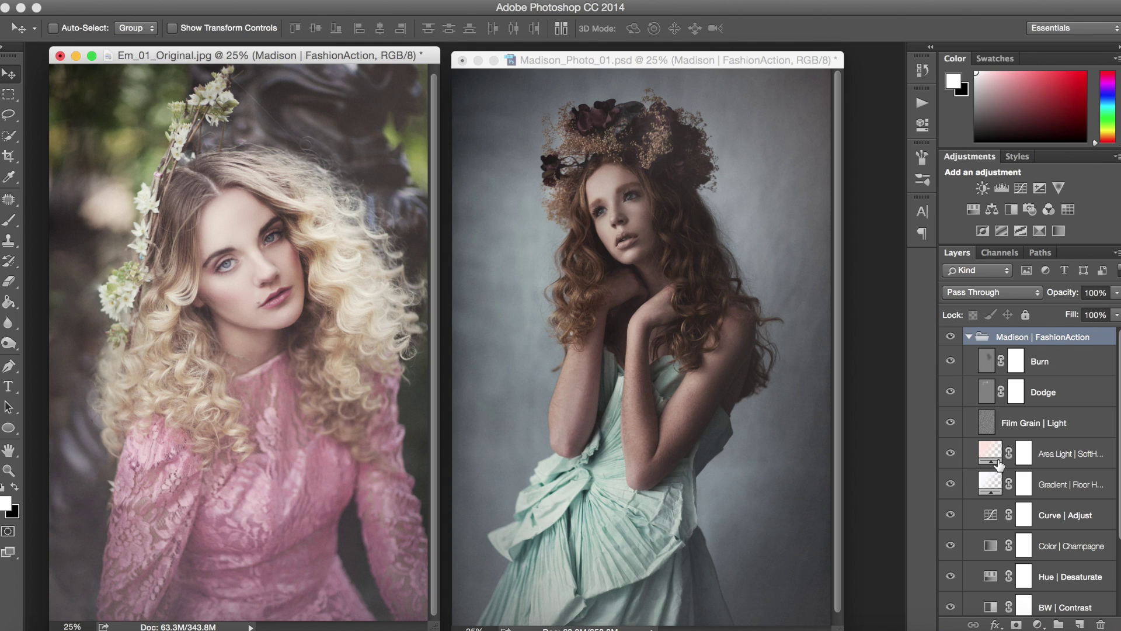
scroll(999, 464, "down", 3)
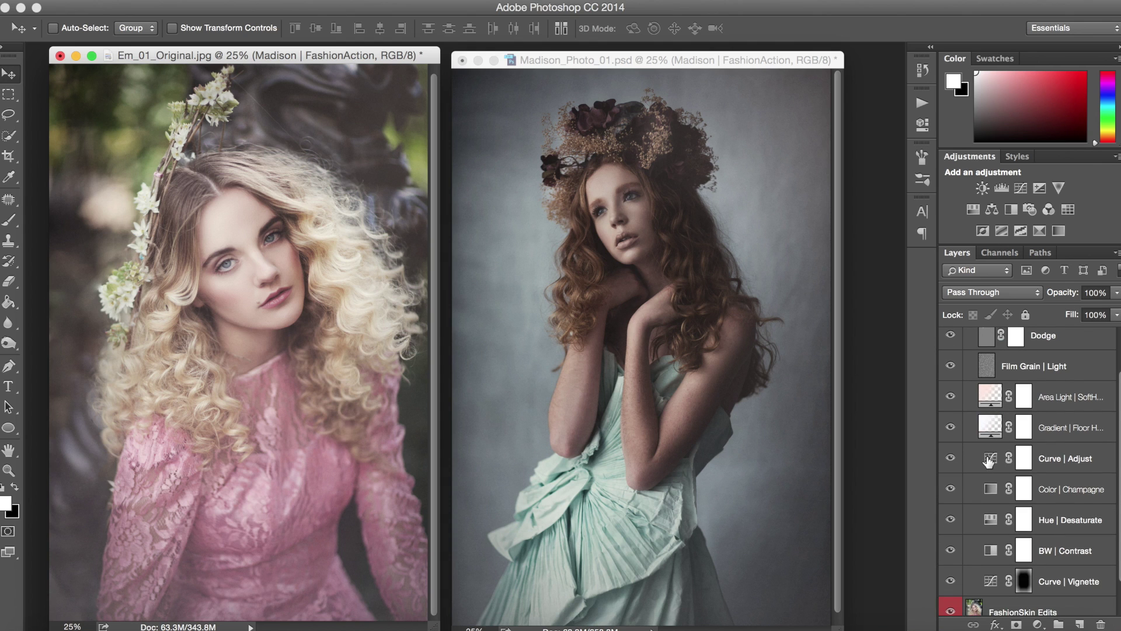
double_click(988, 460)
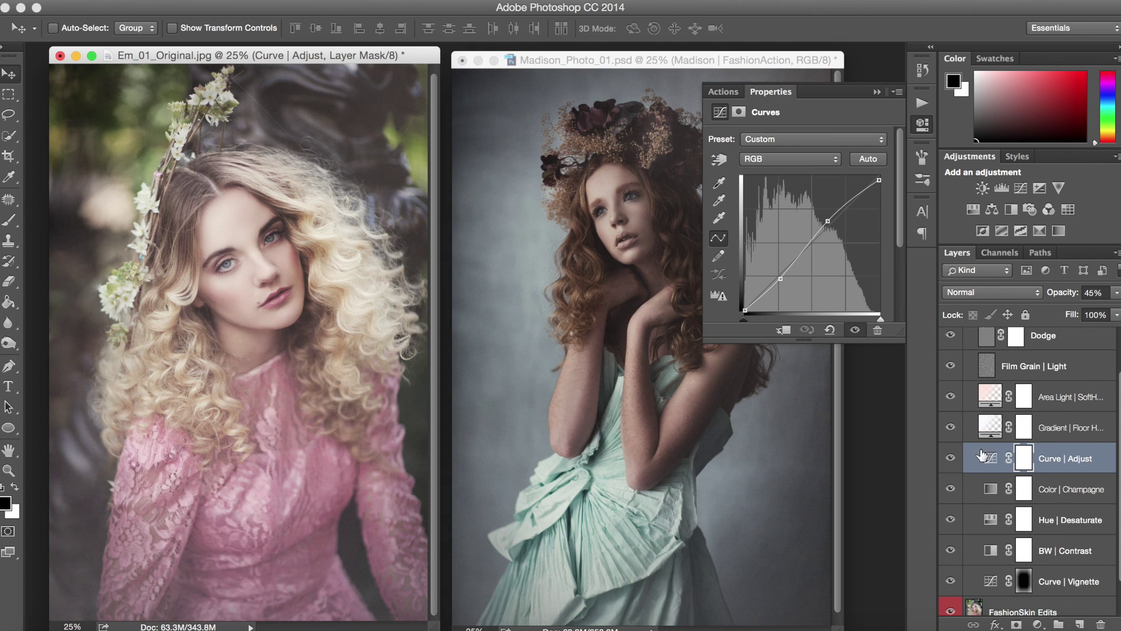
left_click_drag(779, 279, 788, 285)
left_click_drag(829, 221, 841, 210)
left_click_drag(803, 268, 787, 289)
left_click(925, 123)
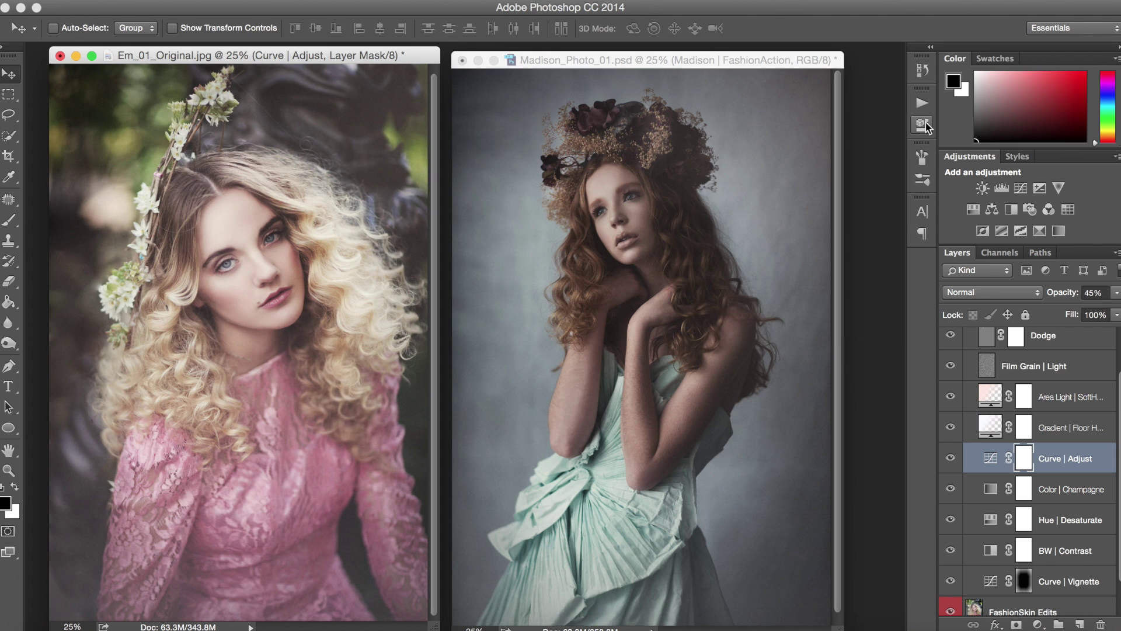